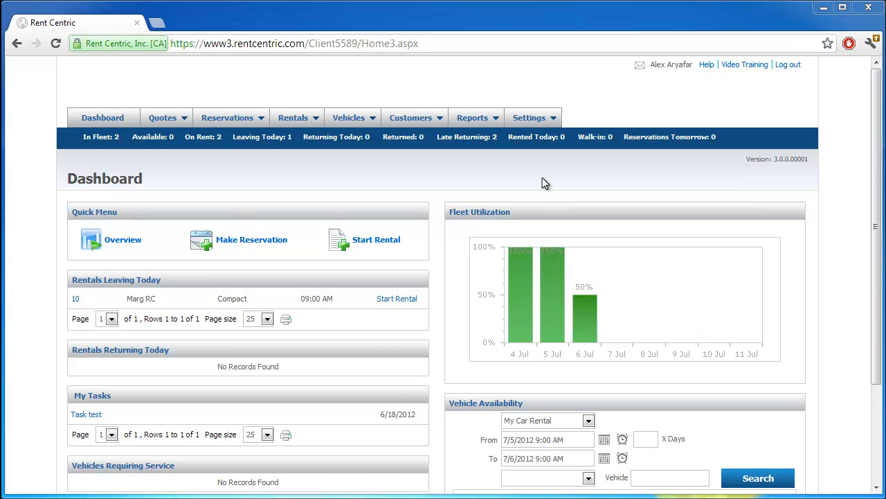
# Step: Open the head office's location information, check the State/Province options, and continue to the location's settings
pyautogui.moveTo(538, 123)
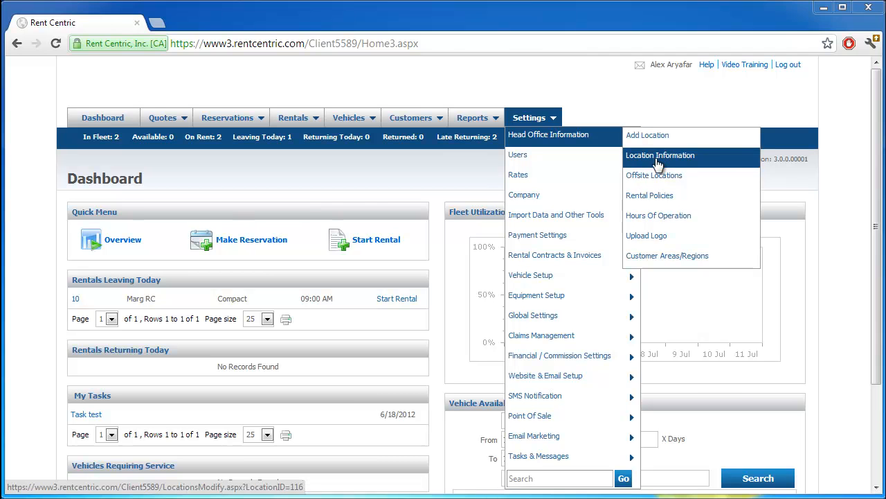
pyautogui.click(658, 162)
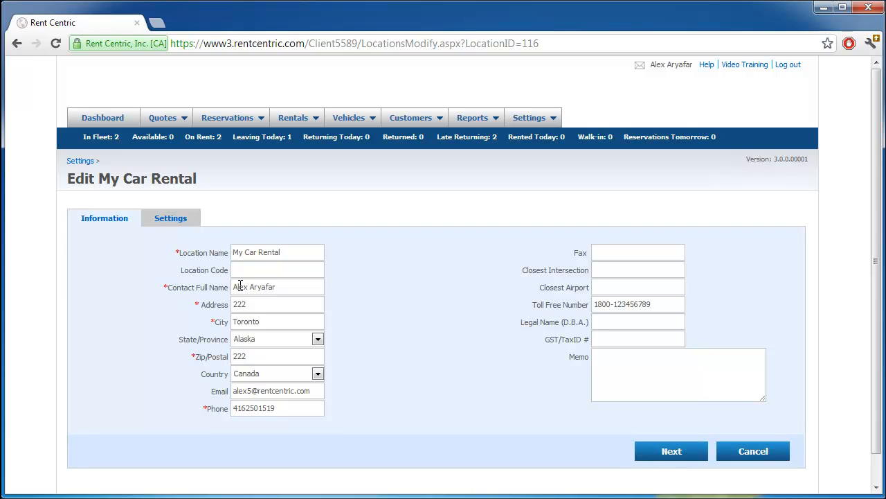
pyautogui.click(269, 342)
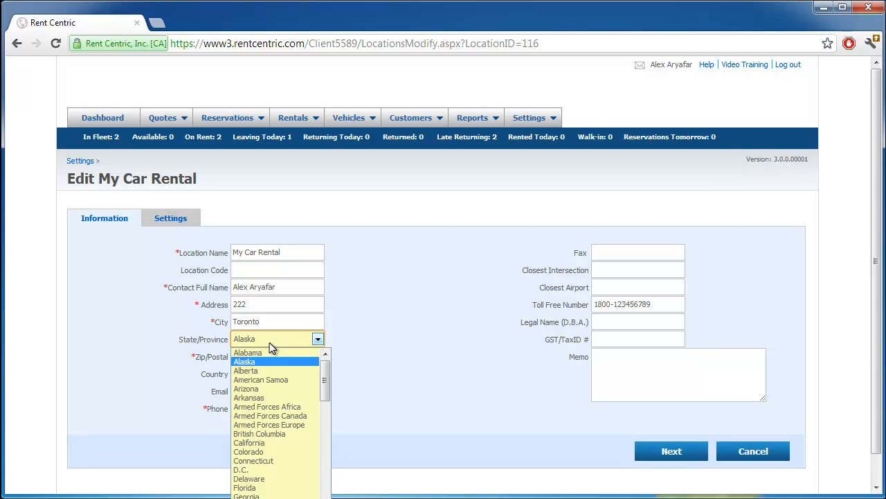
pyautogui.click(269, 343)
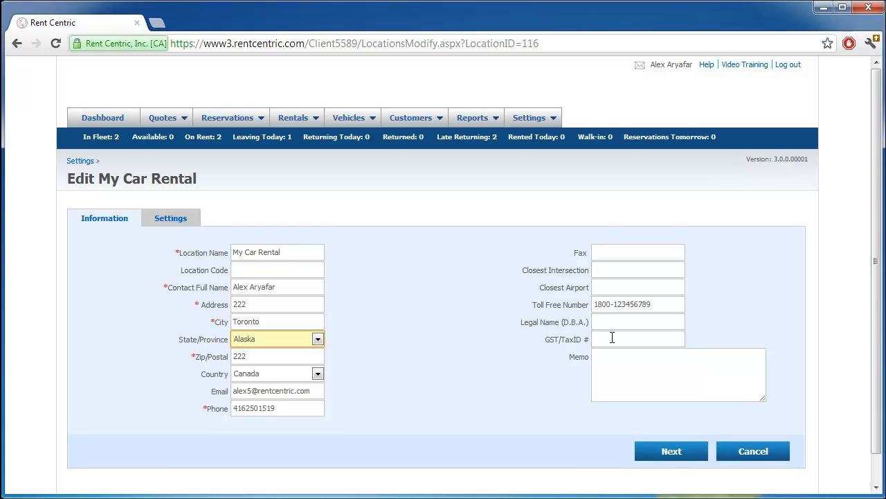
pyautogui.click(664, 454)
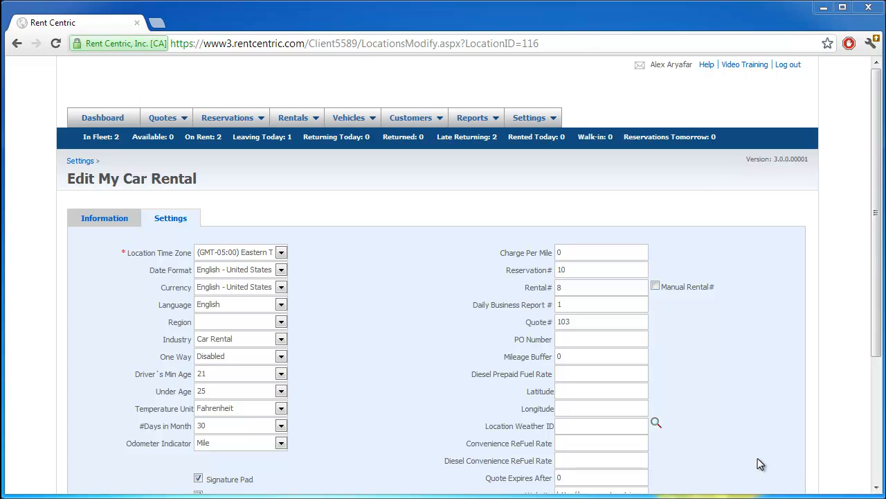
# Step: Review the available options for the location's time zone and date format
pyautogui.click(281, 253)
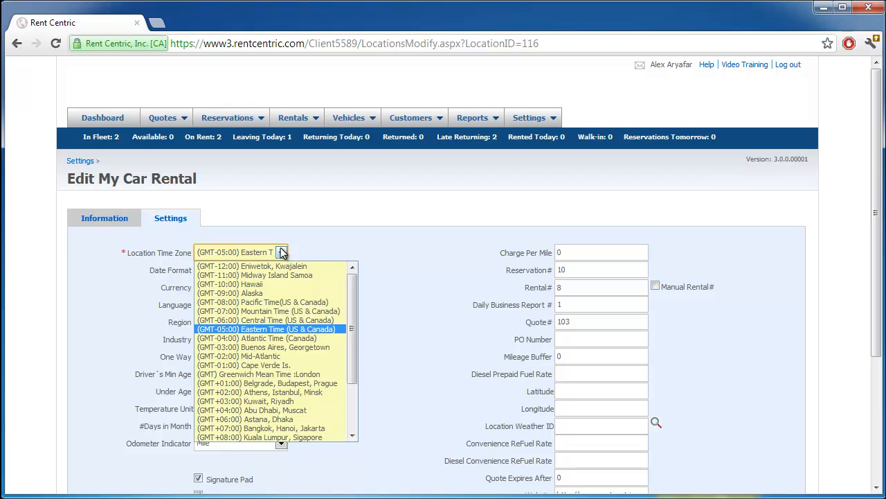
pyautogui.click(282, 252)
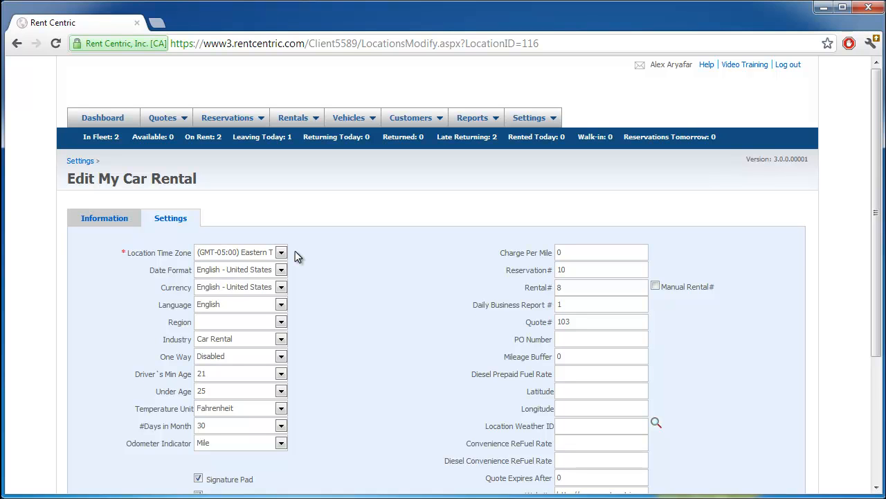
pyautogui.click(280, 272)
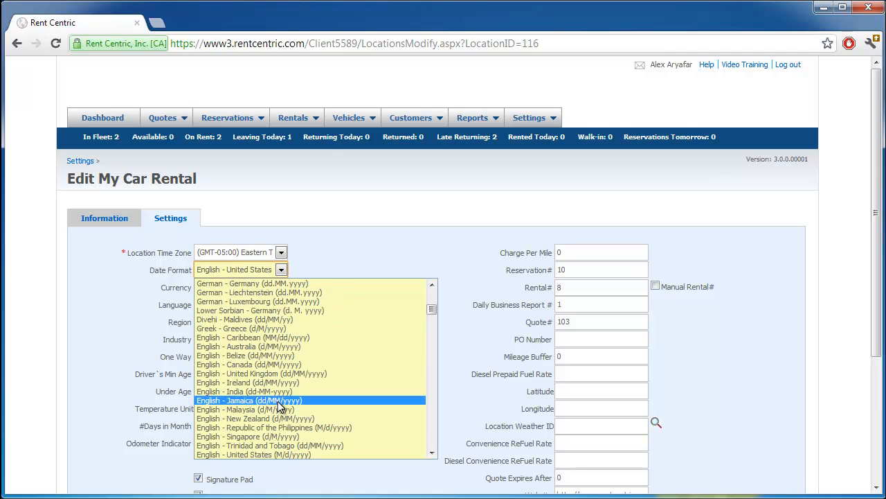
pyautogui.scroll(-5, 280, 406)
pyautogui.scroll(3, 278, 401)
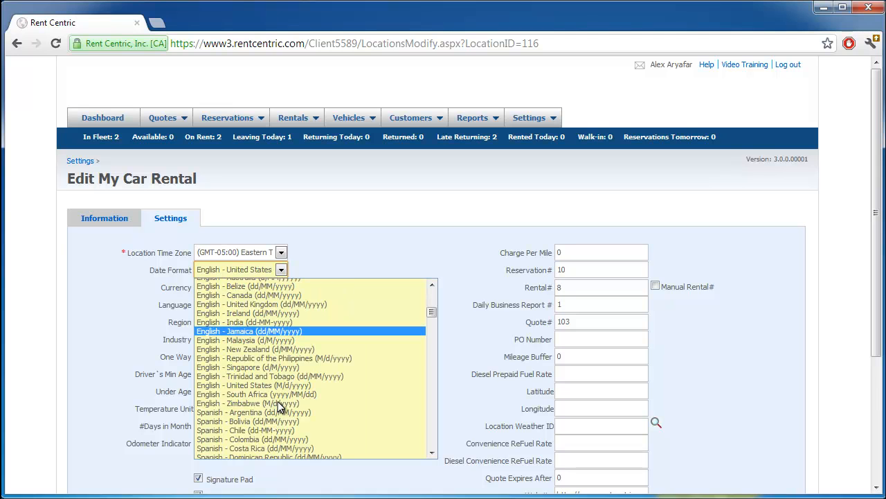
pyautogui.click(308, 262)
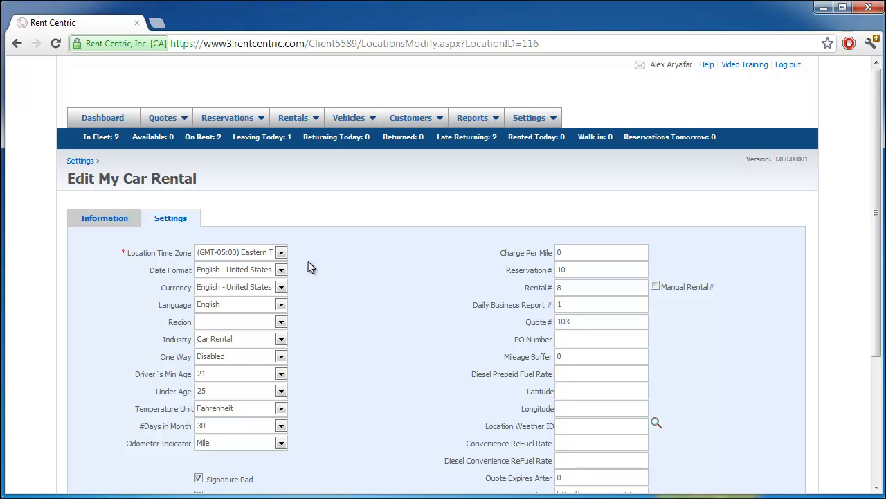
# Step: Review the location's currency, language and region options
pyautogui.click(281, 287)
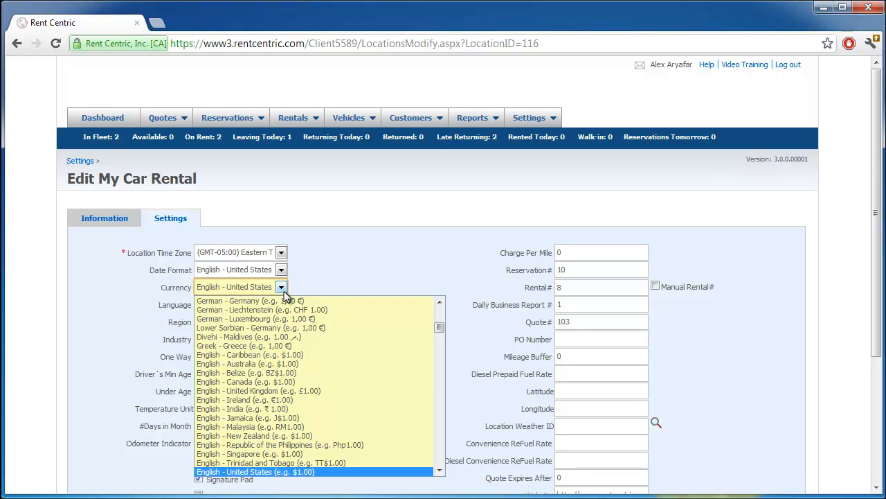
pyautogui.click(283, 294)
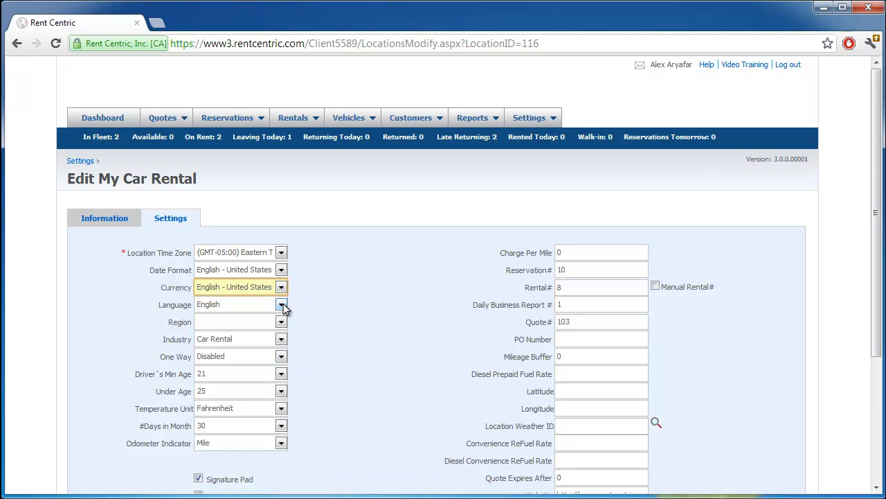
pyautogui.click(281, 304)
pyautogui.click(284, 303)
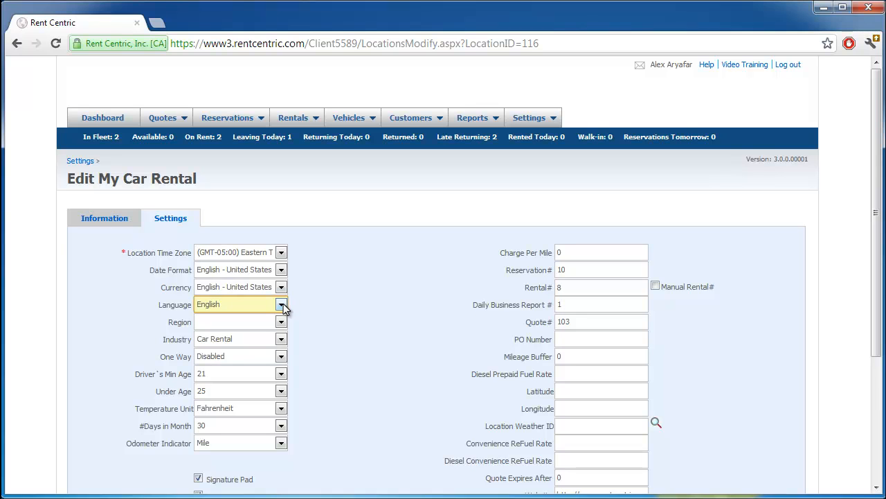
pyautogui.click(281, 323)
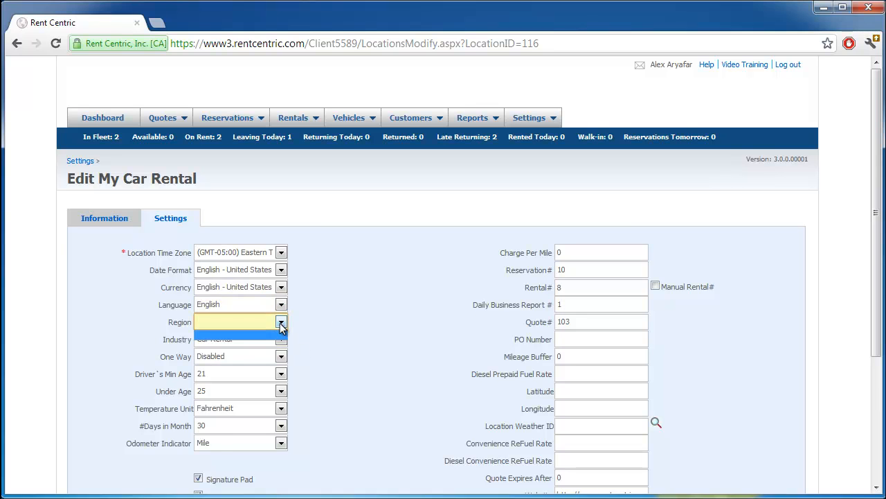
pyautogui.click(281, 326)
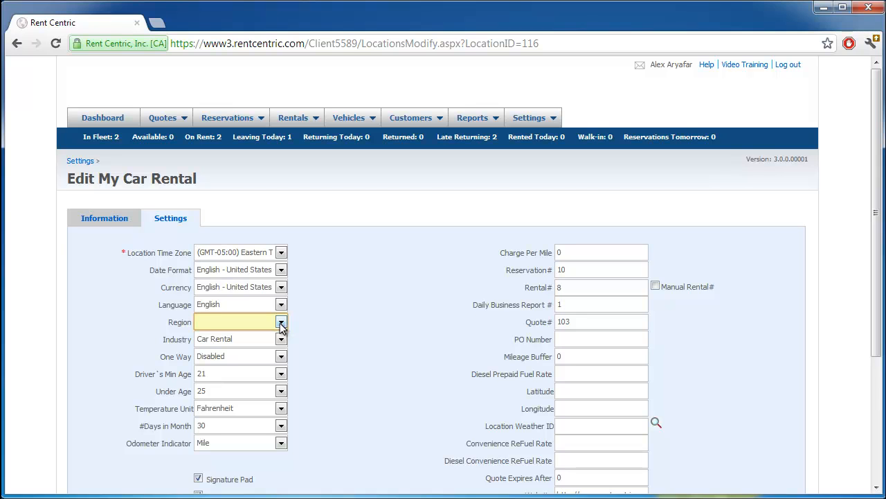
# Step: Review the location's options for industry, one-way rentals and the driver's minimum age
pyautogui.click(281, 342)
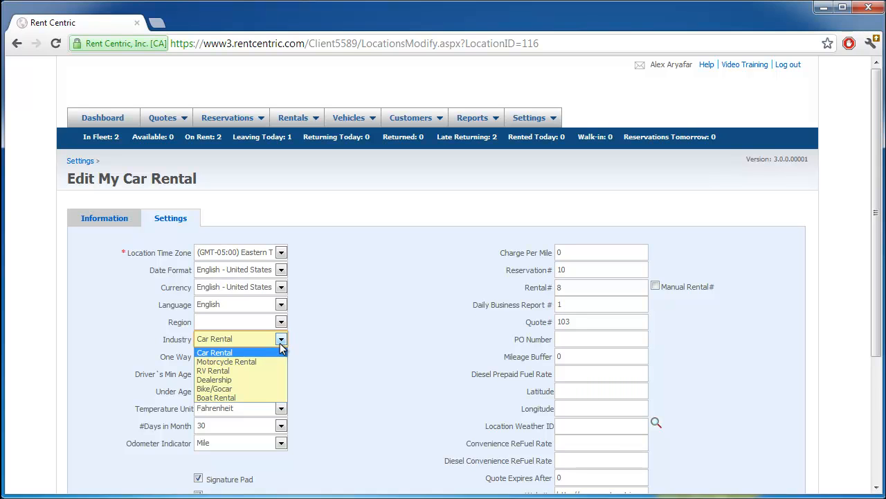
pyautogui.click(281, 351)
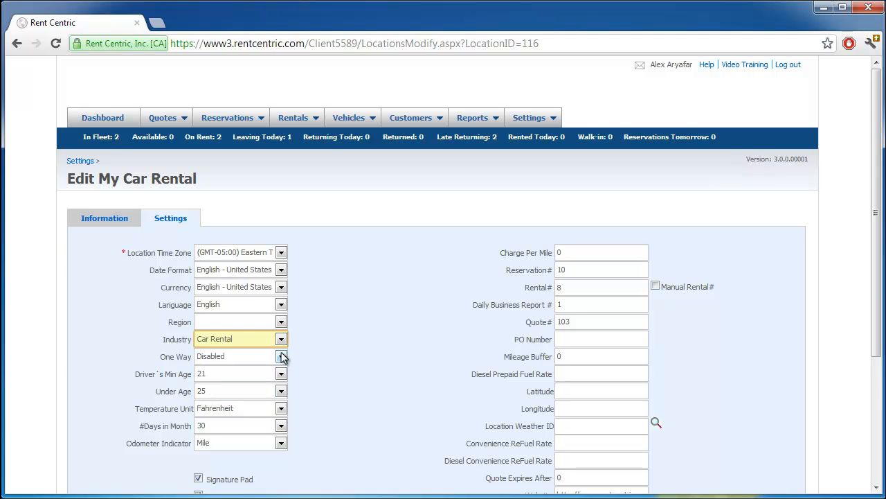
pyautogui.click(282, 357)
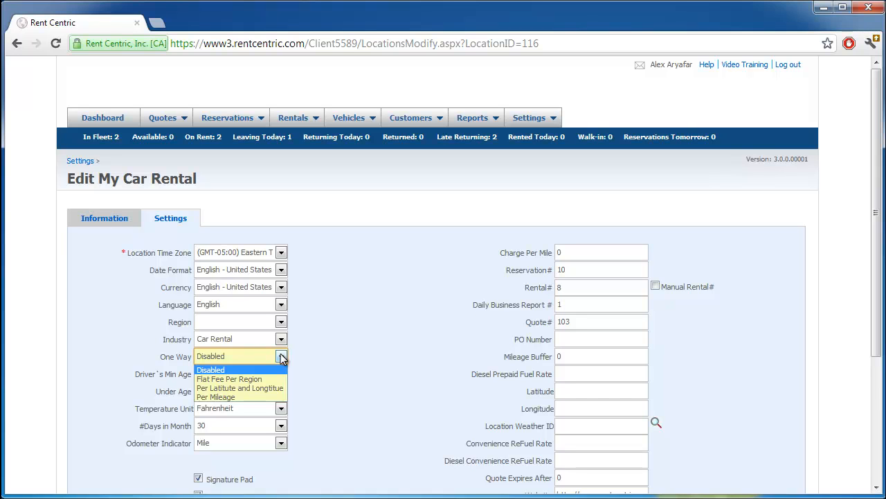
pyautogui.click(302, 355)
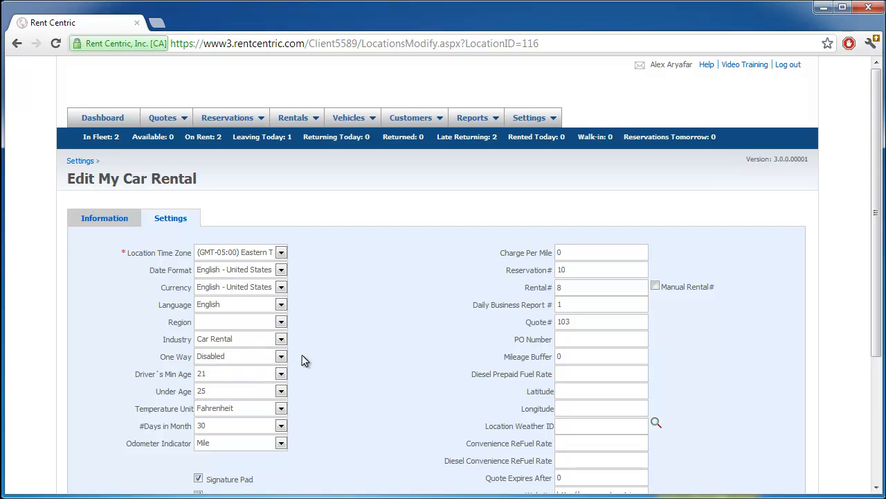
pyautogui.click(283, 374)
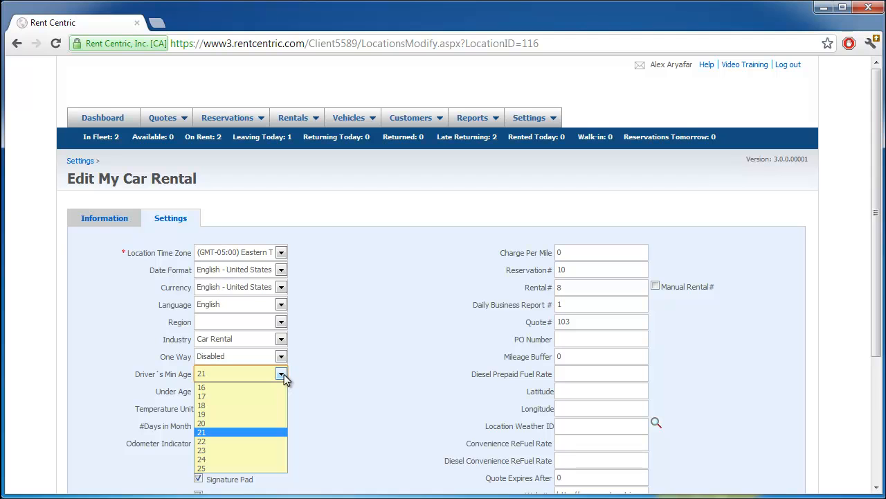
pyautogui.click(284, 374)
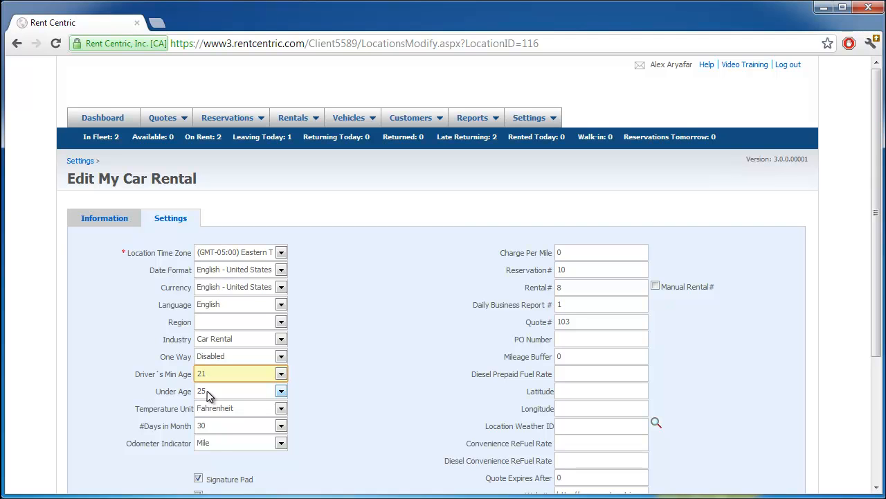
# Step: Review the location's options for temperature unit, number of days in a month and odometer indicator
pyautogui.moveTo(526, 117)
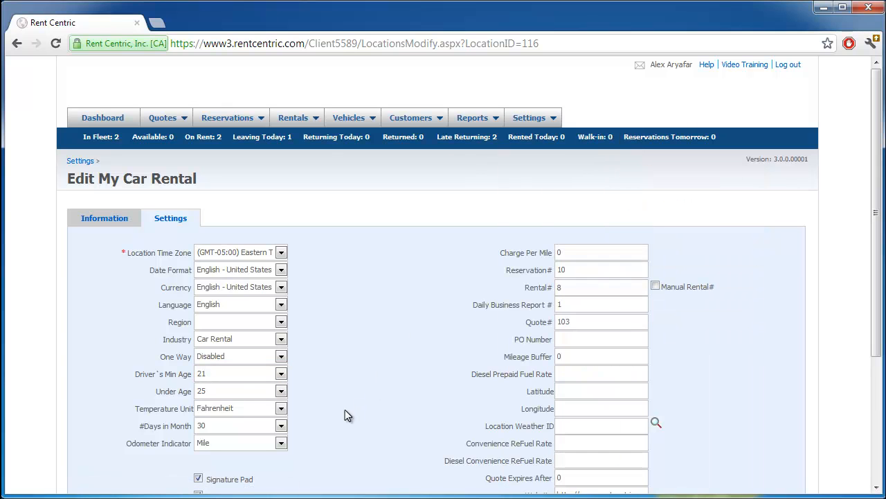
pyautogui.click(274, 408)
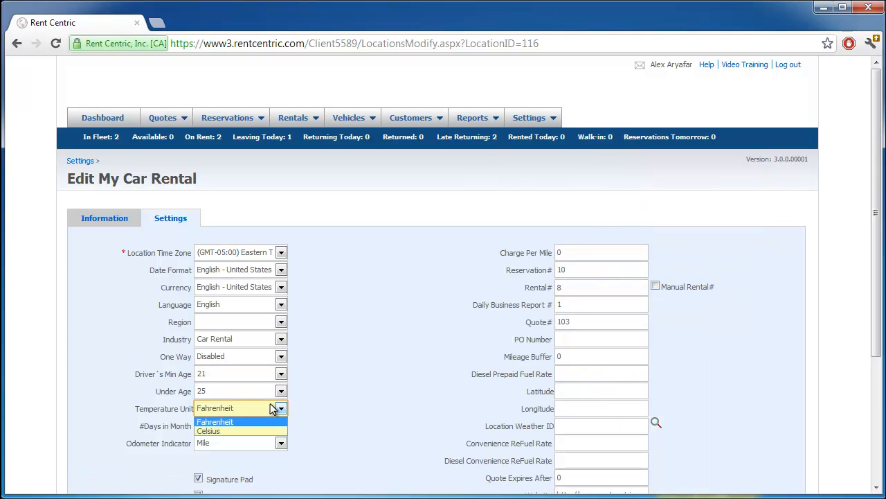
pyautogui.click(312, 426)
pyautogui.click(264, 427)
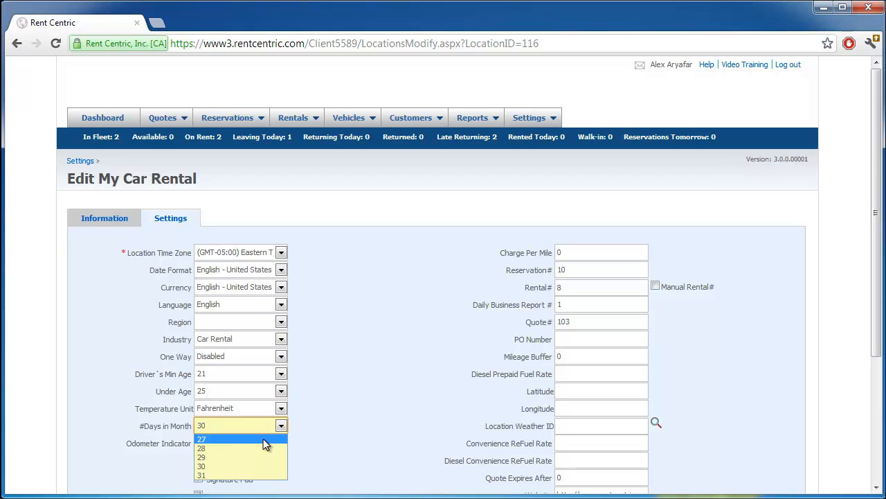
pyautogui.click(353, 447)
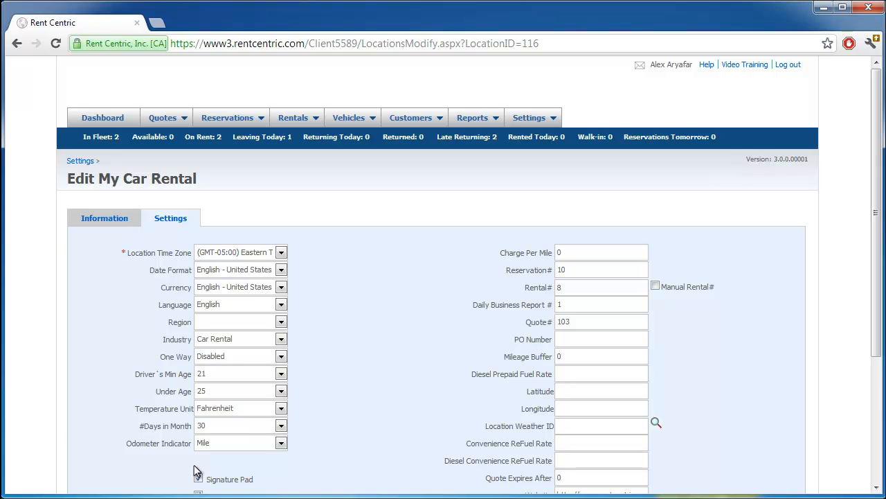
pyautogui.click(246, 446)
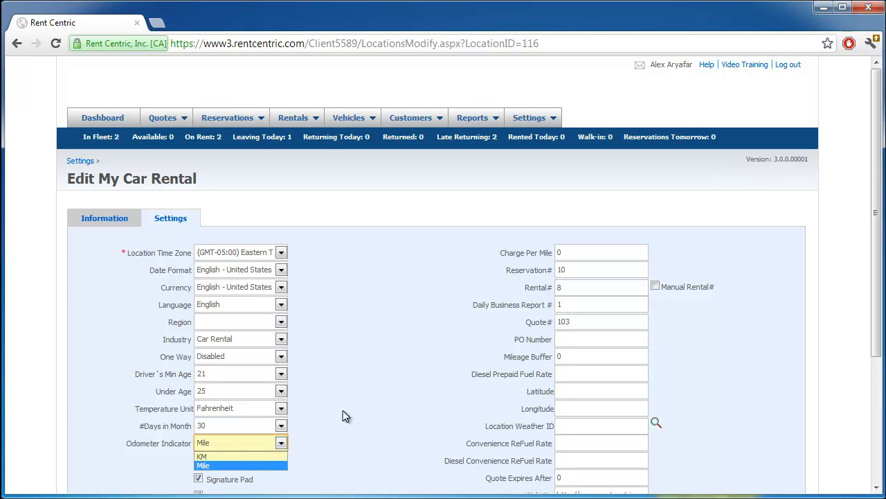
pyautogui.click(372, 398)
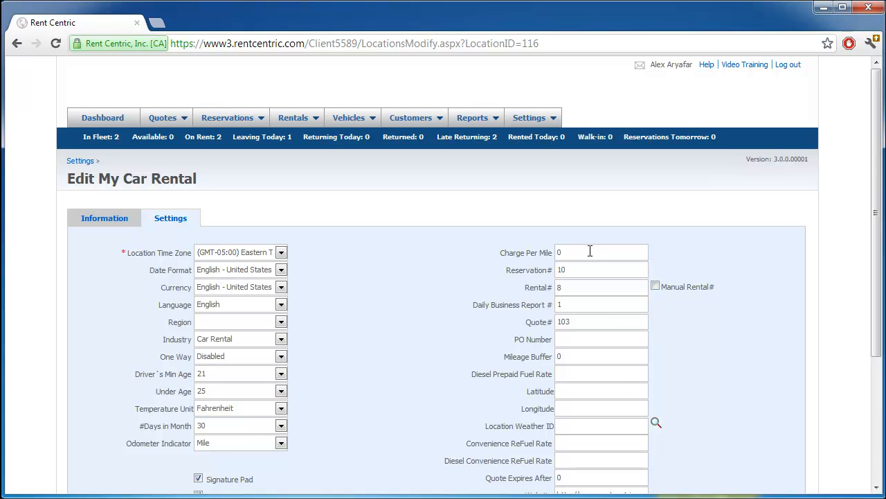
# Step: Set the location's charge per mile to 0.2 and its reservation number to RES0001
pyautogui.click(587, 252)
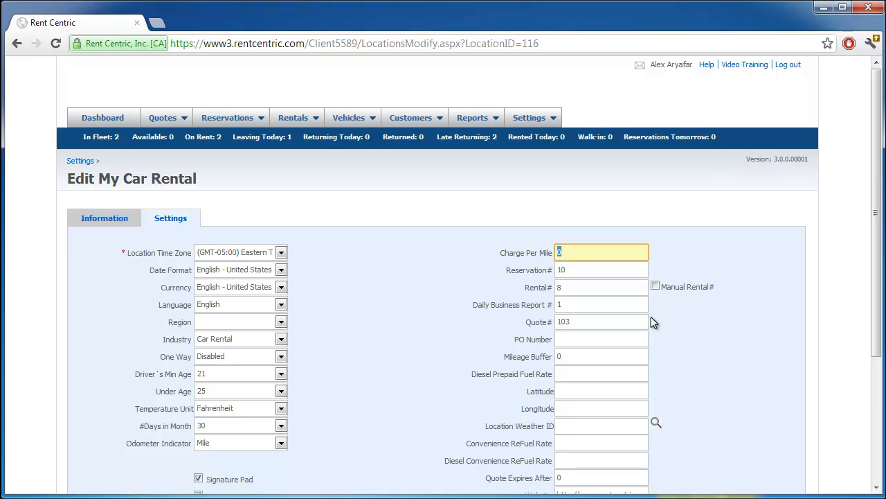
pyautogui.write('0.2')
pyautogui.click(569, 272)
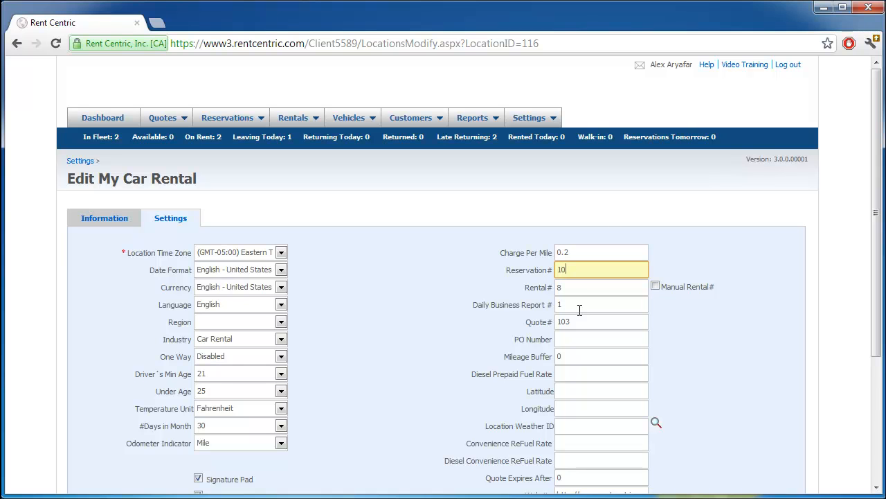
pyautogui.click(559, 272)
pyautogui.write('RES00')
pyautogui.press('BackSpace')
pyautogui.write('1')
# Step: Check the rental, daily business report and quote number fields, and enable manual rental numbers for the location
pyautogui.click(567, 287)
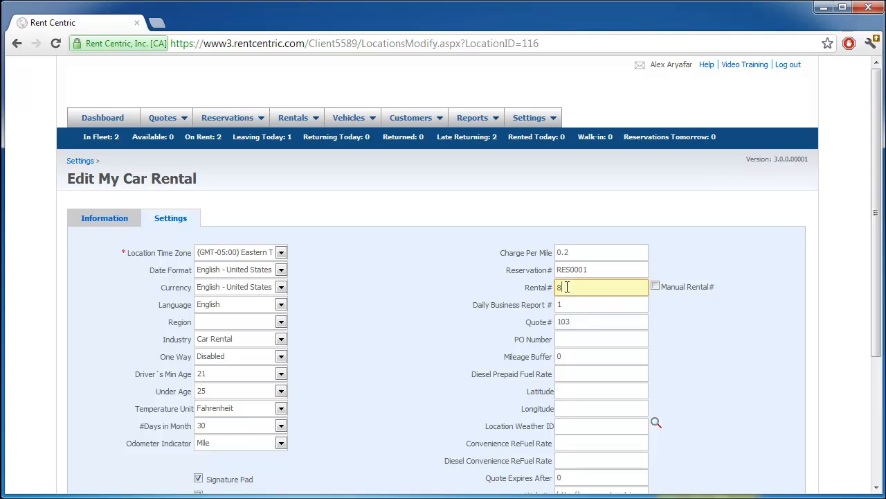
pyautogui.click(577, 306)
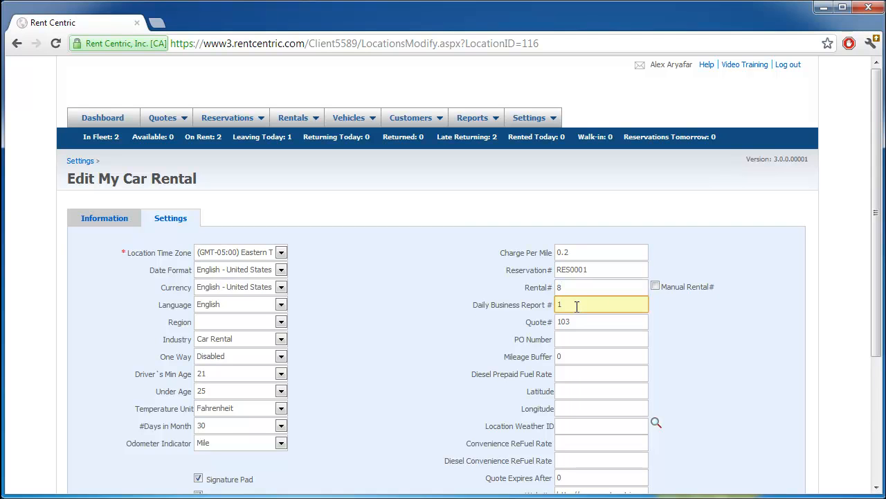
pyautogui.click(575, 322)
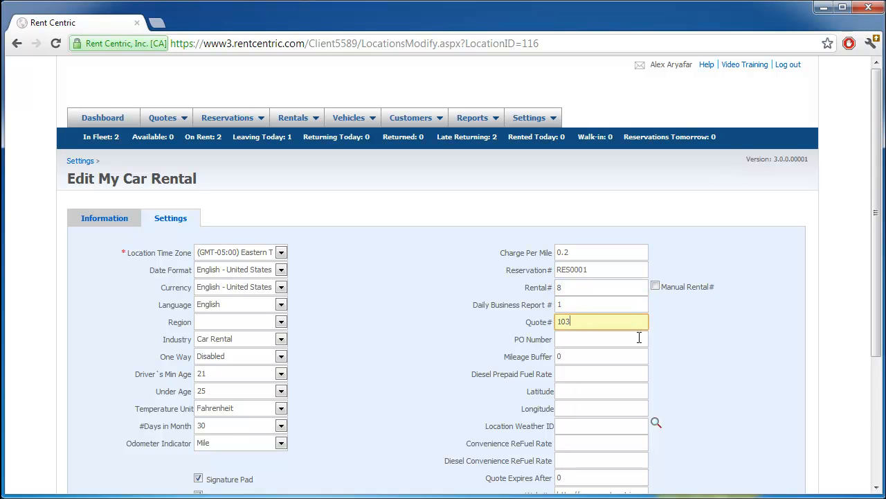
pyautogui.click(656, 284)
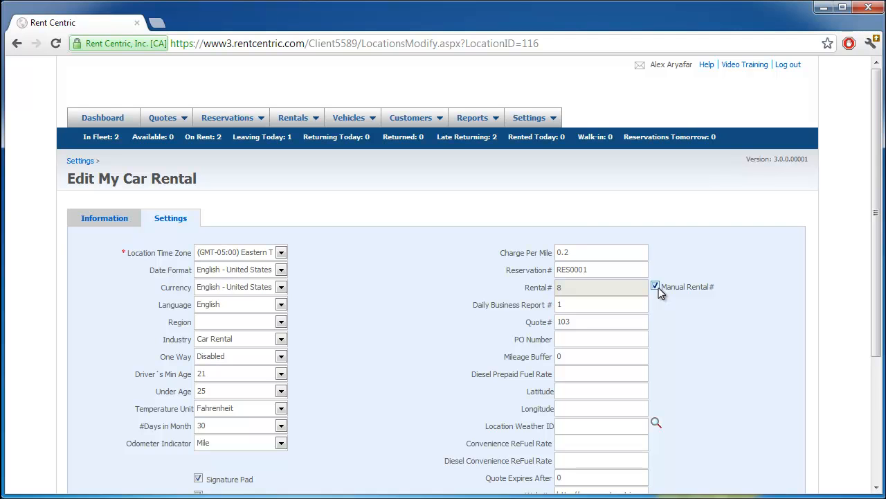
# Step: Review the location's prepaid fuel rate fields for regular and diesel, its convenience refuel rate and its weather ID field
pyautogui.scroll(-1, 659, 287)
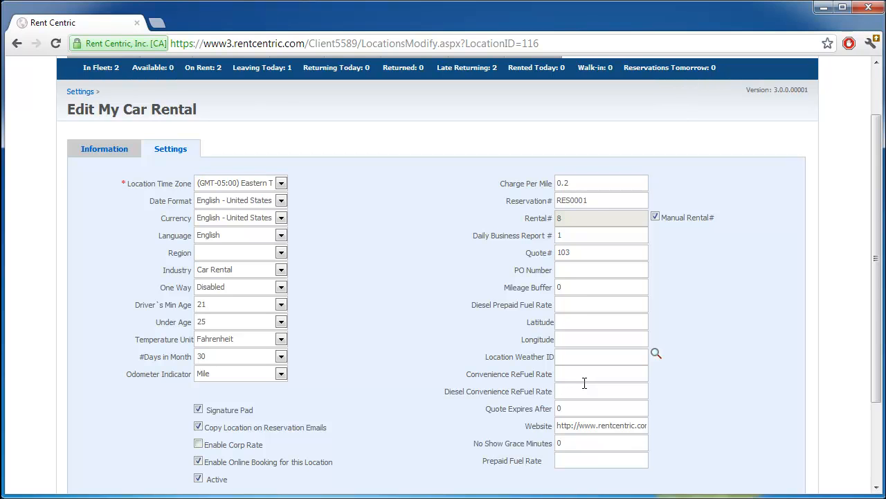
pyautogui.click(573, 302)
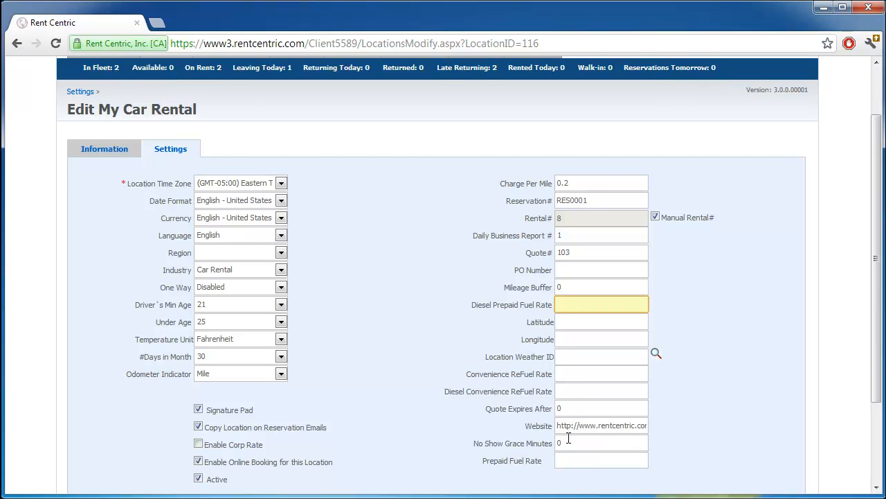
pyautogui.click(568, 460)
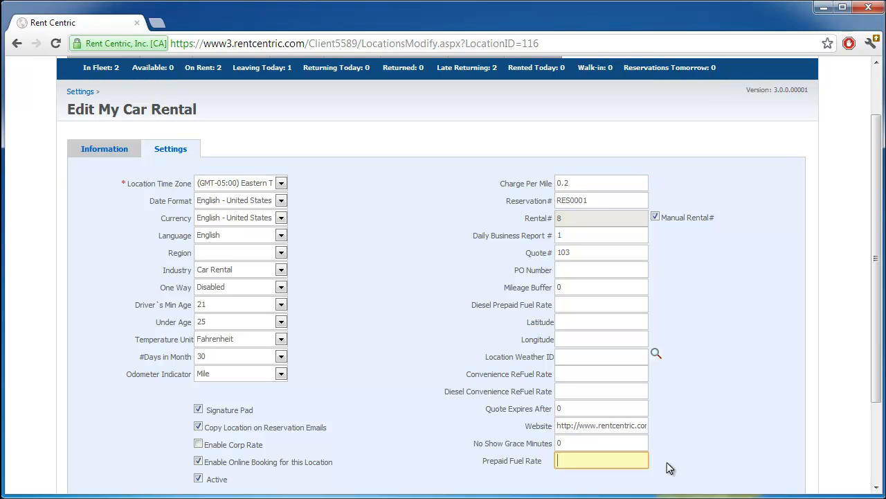
pyautogui.click(584, 308)
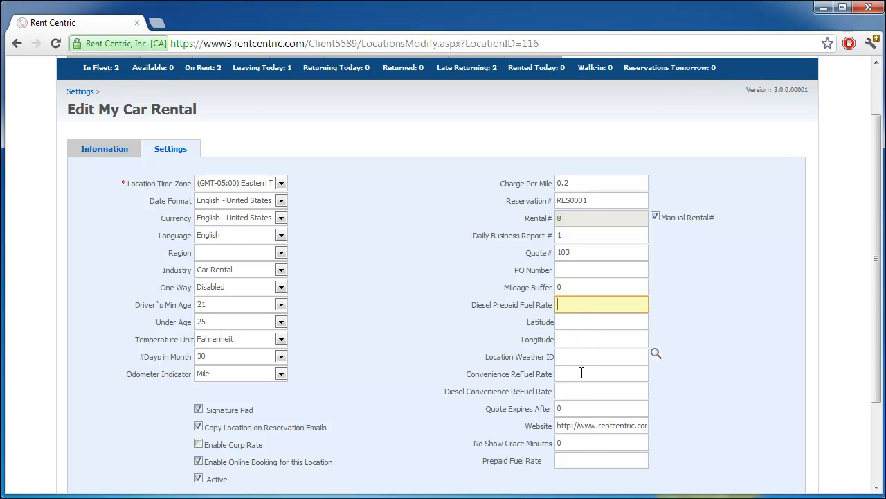
pyautogui.click(566, 460)
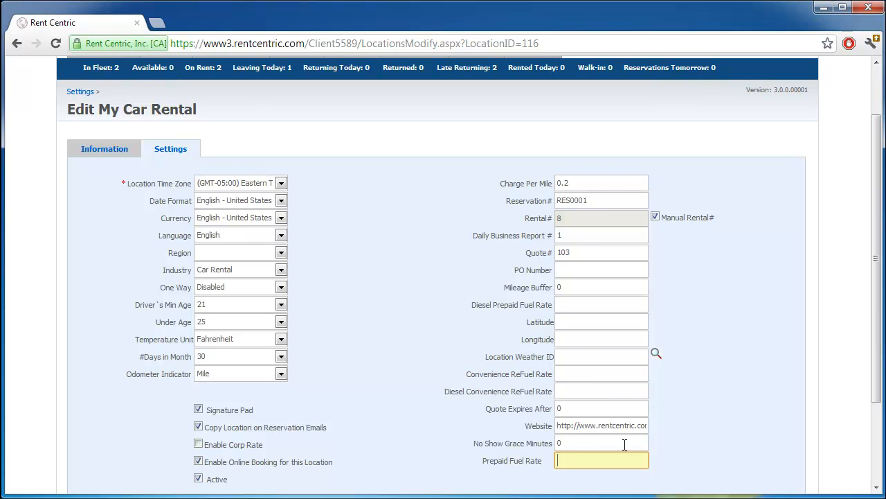
pyautogui.click(572, 376)
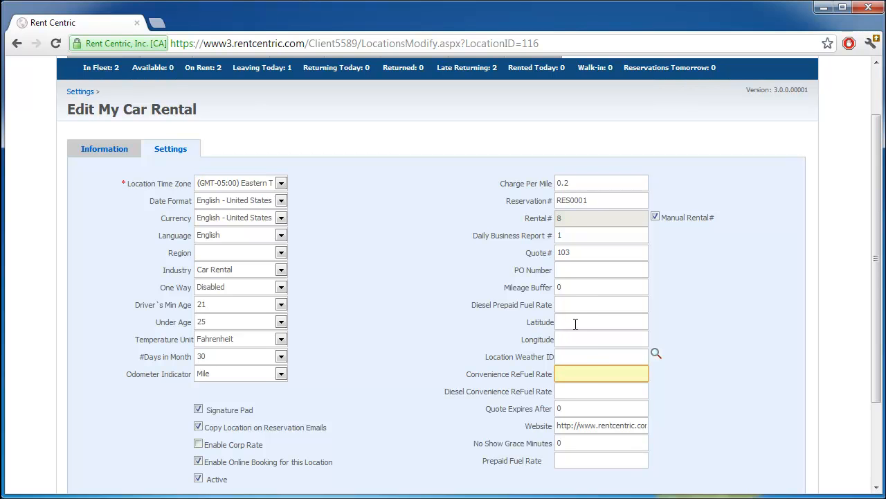
pyautogui.click(586, 359)
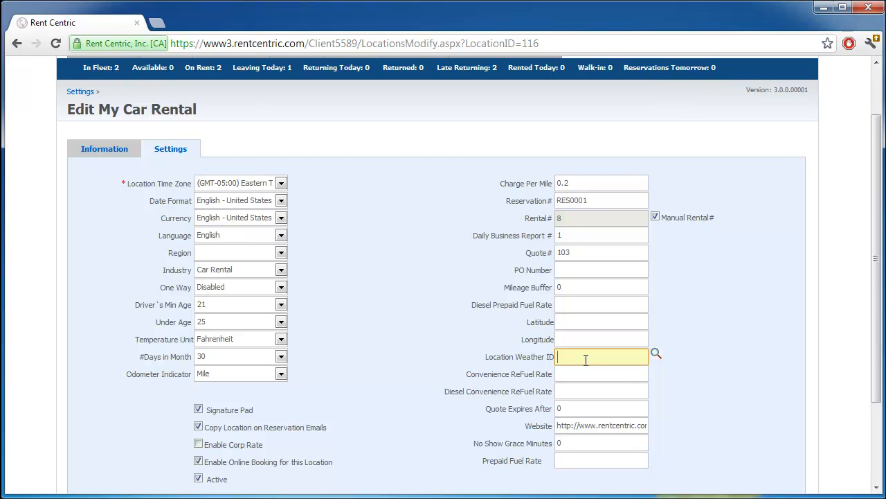
# Step: Check the quotes options and set the location's quote expiry period to 10
pyautogui.click(568, 407)
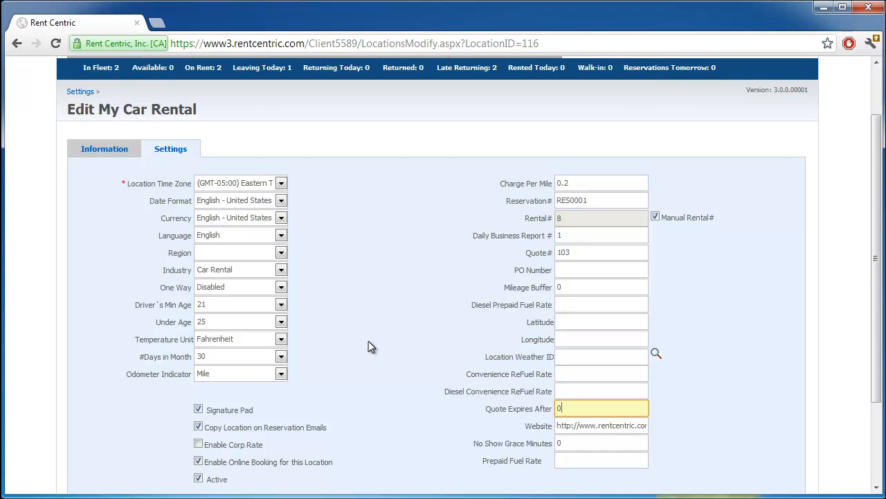
pyautogui.scroll(1, 356, 278)
pyautogui.moveTo(165, 119)
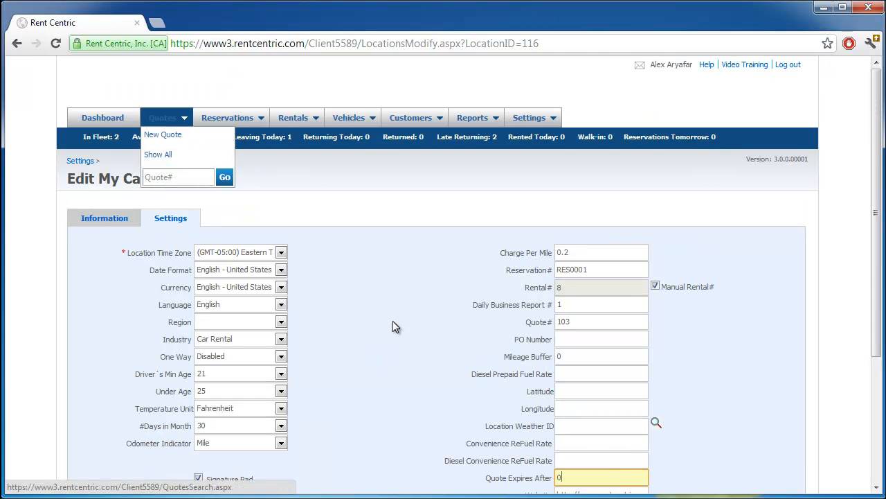
pyautogui.click(411, 412)
pyautogui.scroll(-1, 410, 411)
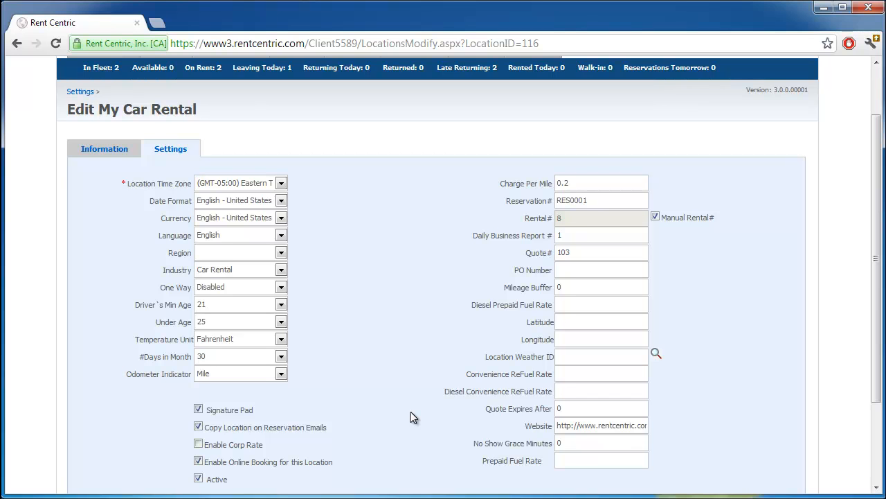
pyautogui.click(568, 408)
pyautogui.write('10')
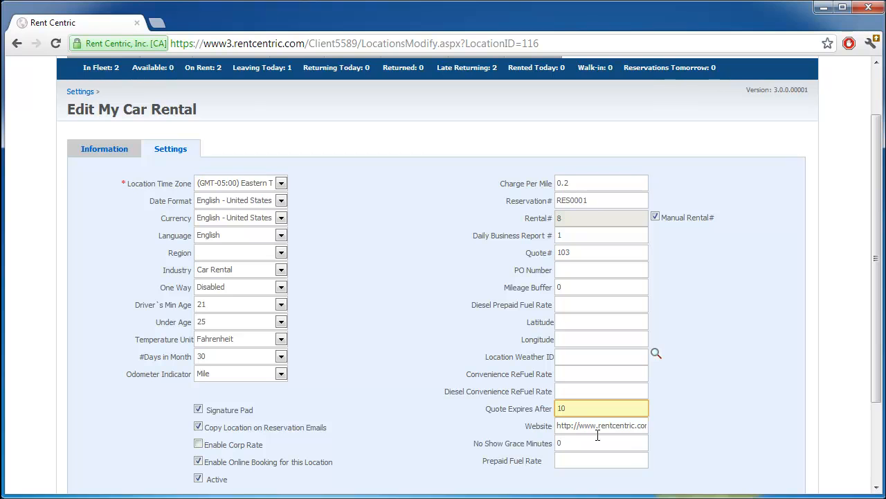
# Step: Review the location's website address and no-show grace minutes fields
pyautogui.click(560, 426)
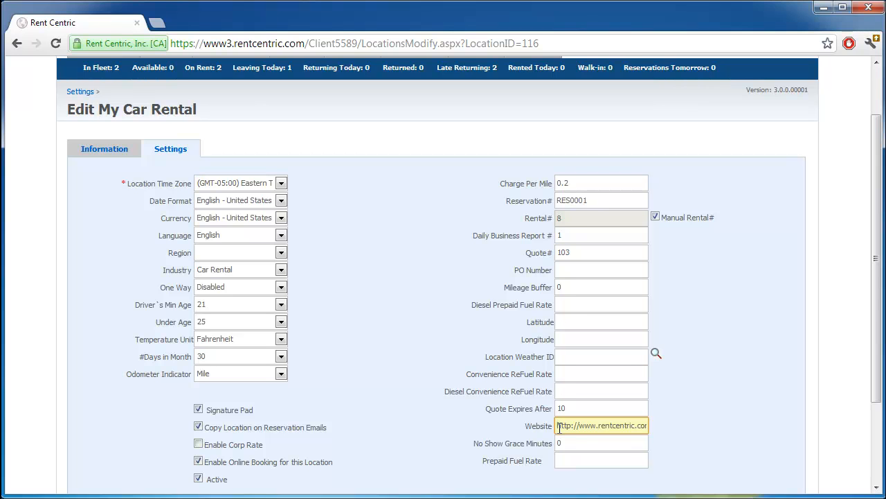
pyautogui.moveTo(560, 427); pyautogui.dragTo(649, 427)
pyautogui.click(689, 429)
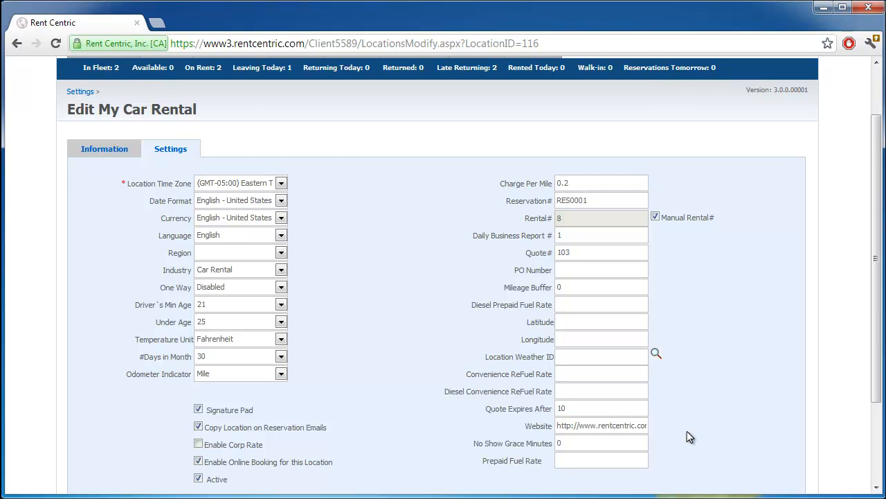
pyautogui.doubleClick(573, 446)
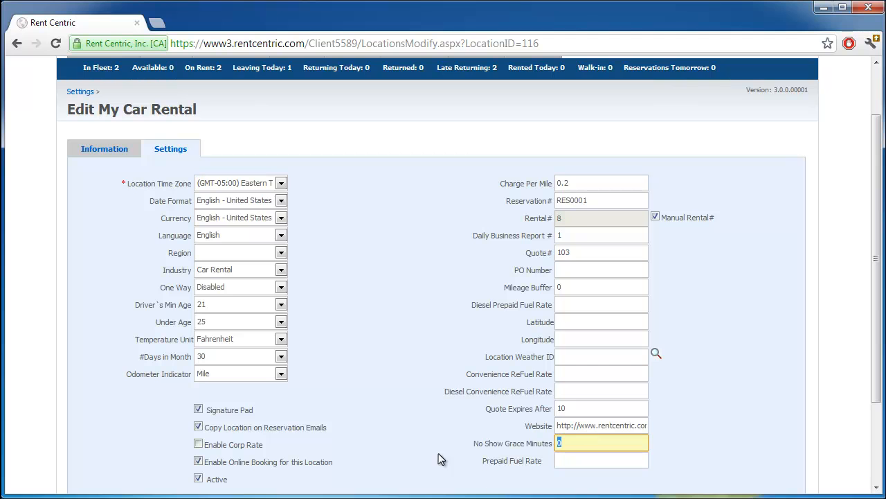
# Step: Make My Car Rental the default location for this workstation
pyautogui.scroll(-2, 315, 459)
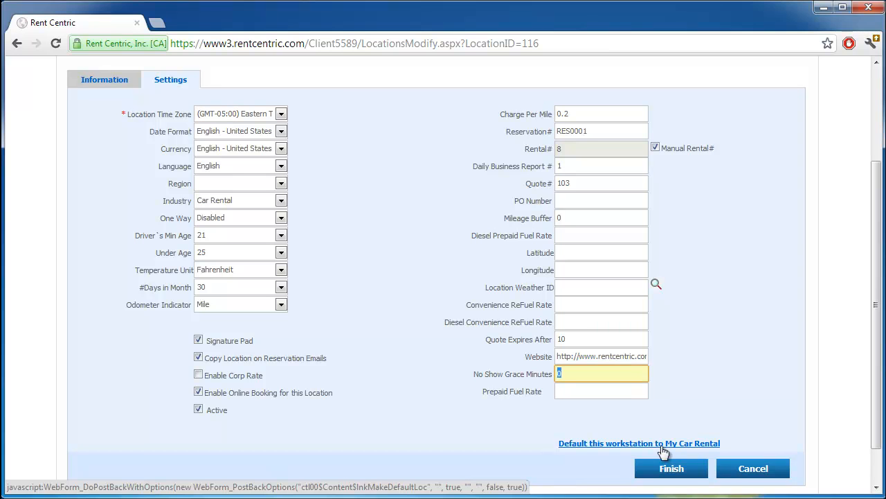
pyautogui.click(662, 447)
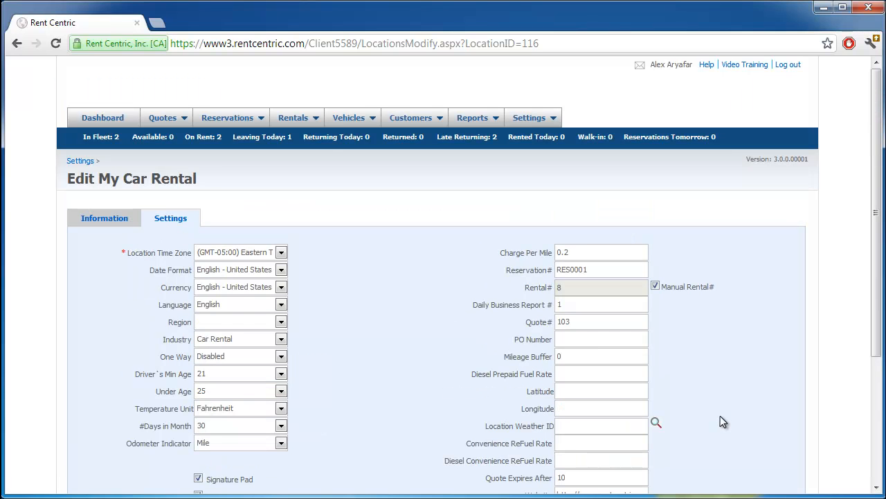